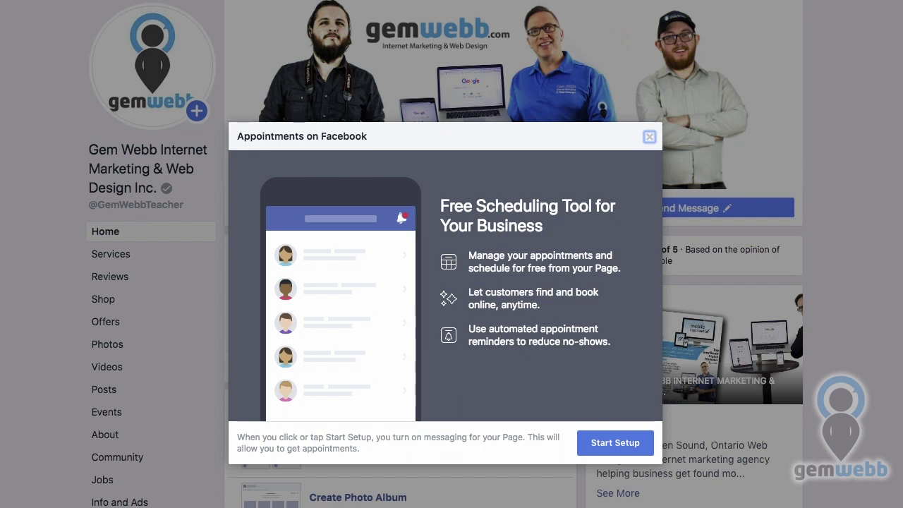
# Start the appointments setup and set Monday's availability from 2:00 PM to 4:00 PM.
pyautogui.click(615, 443)
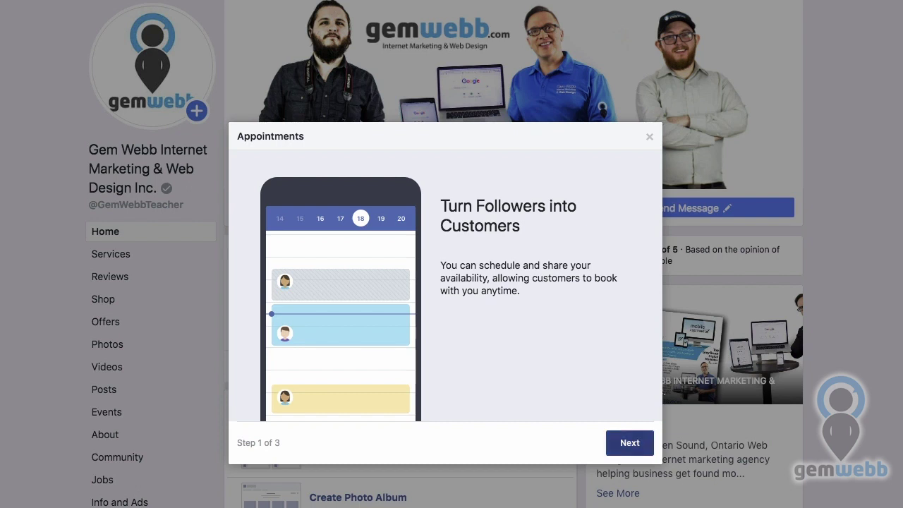
pyautogui.press('Return')
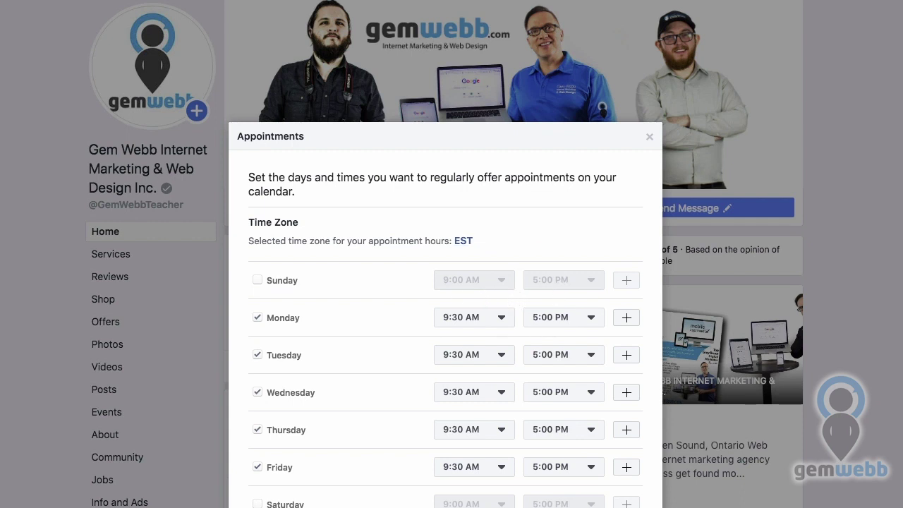
pyautogui.click(473, 317)
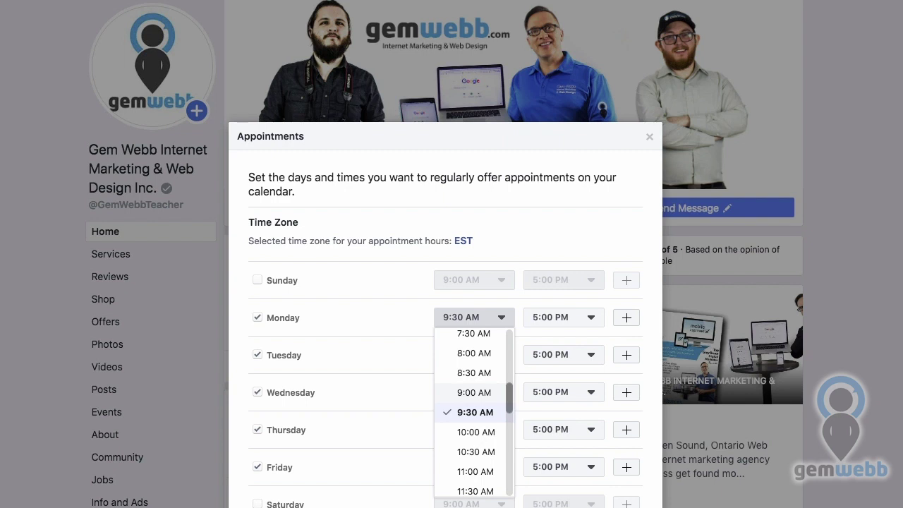
pyautogui.scroll(-3, 474, 409)
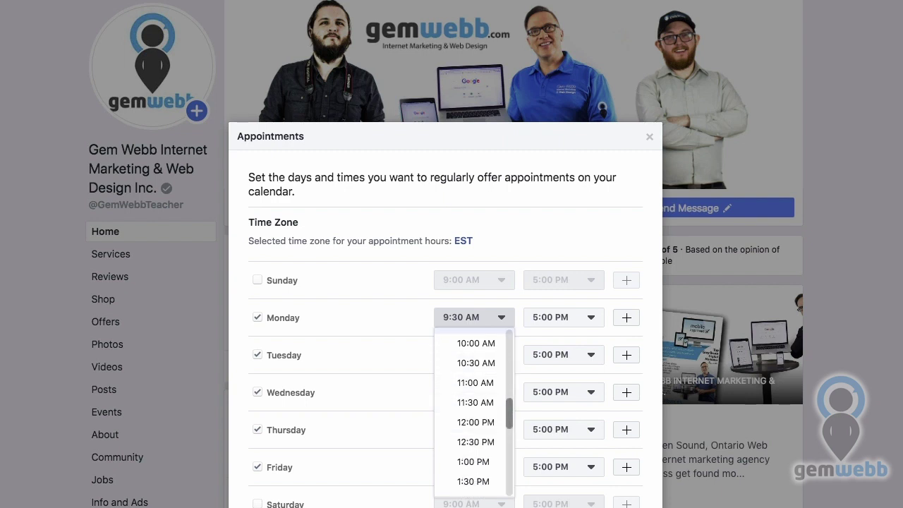
pyautogui.scroll(-4, 474, 409)
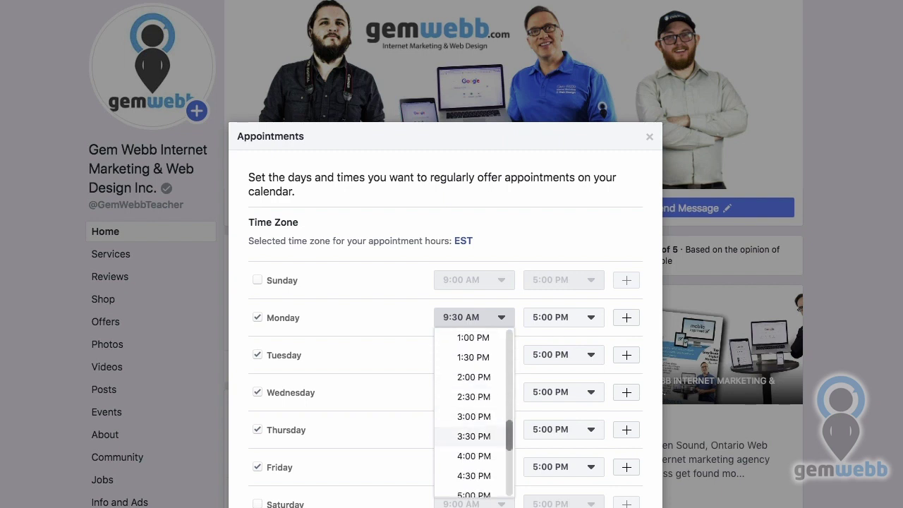
pyautogui.scroll(-1, 473, 430)
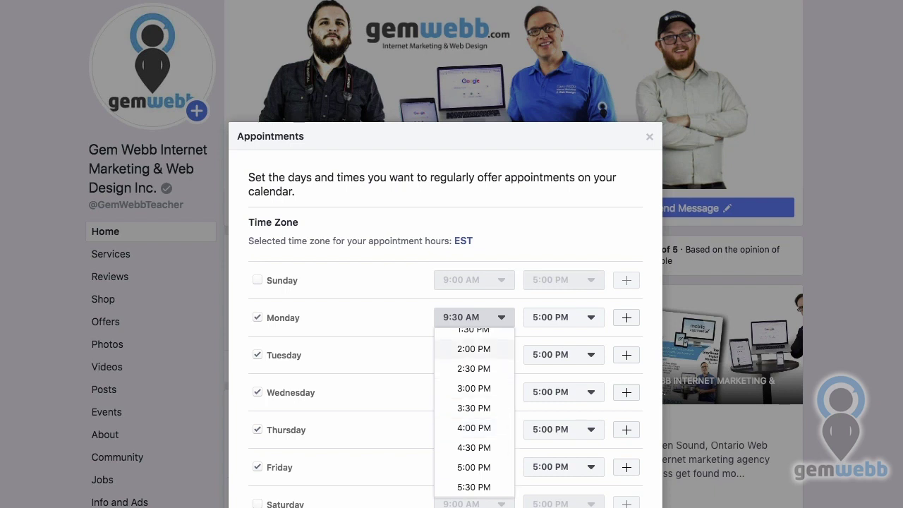
pyautogui.click(473, 348)
pyautogui.click(564, 317)
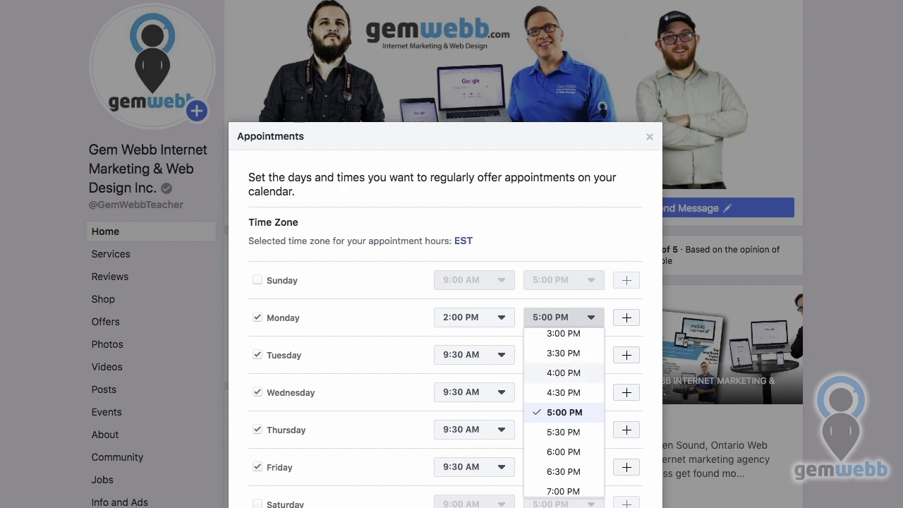
pyautogui.click(564, 373)
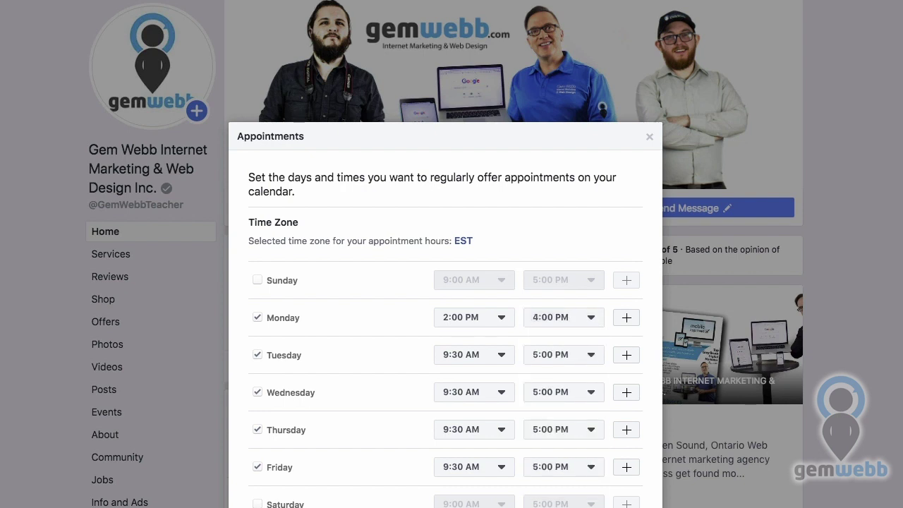
# Set Tuesday's appointment start time to 2:00 PM and Wednesday's start time to 2:00 AM.
pyautogui.click(474, 354)
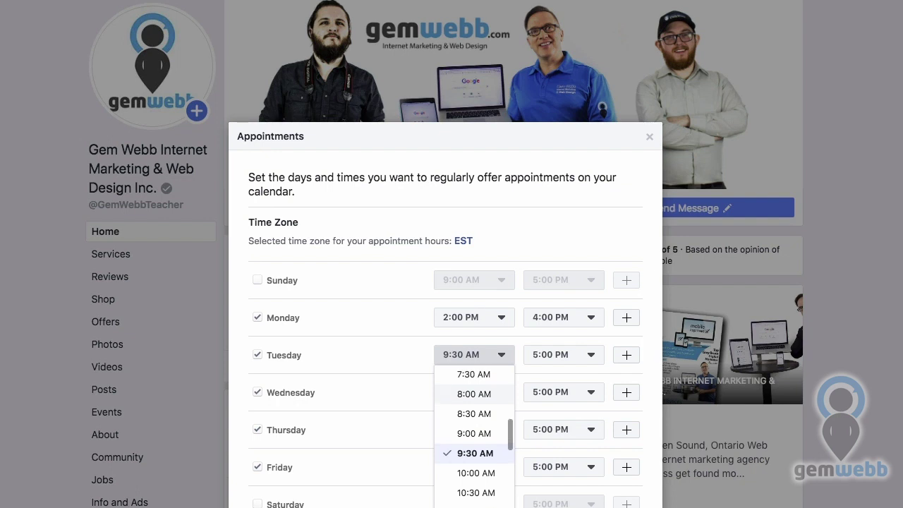
pyautogui.scroll(-3, 474, 437)
pyautogui.click(474, 497)
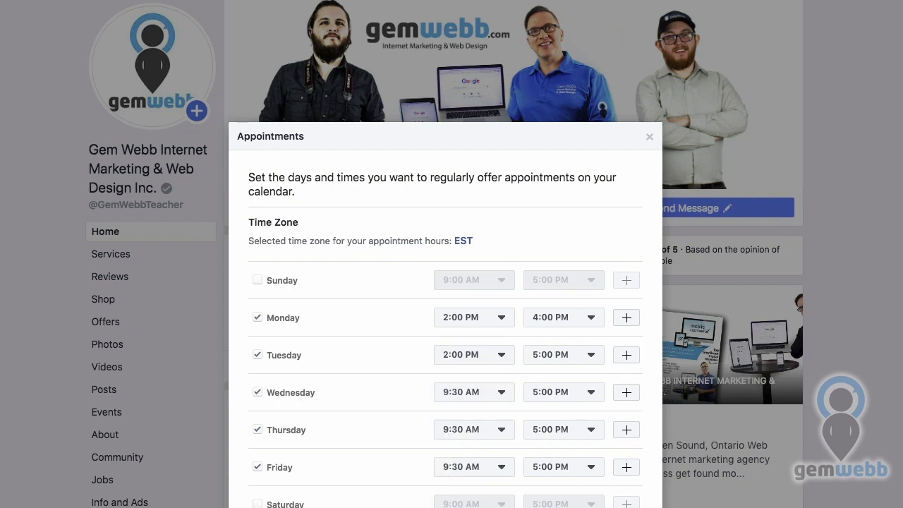
pyautogui.click(474, 393)
pyautogui.scroll(-3, 474, 451)
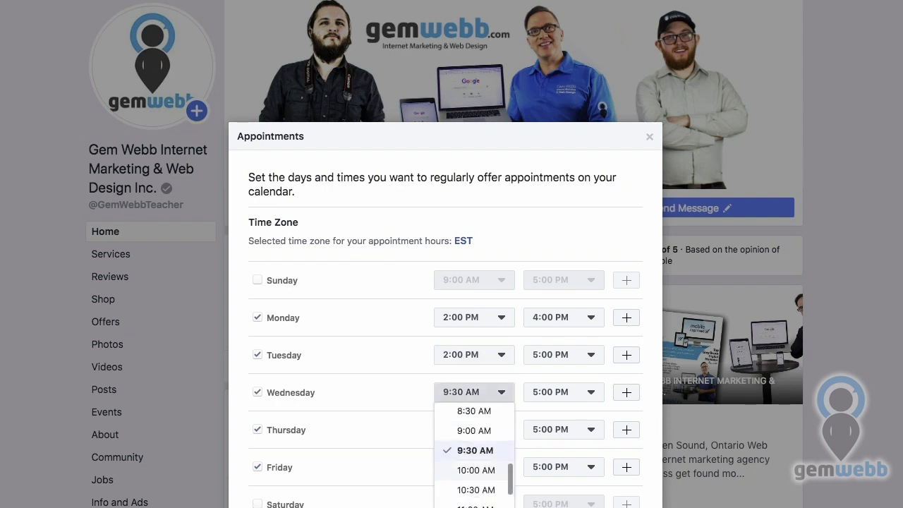
pyautogui.scroll(8, 474, 457)
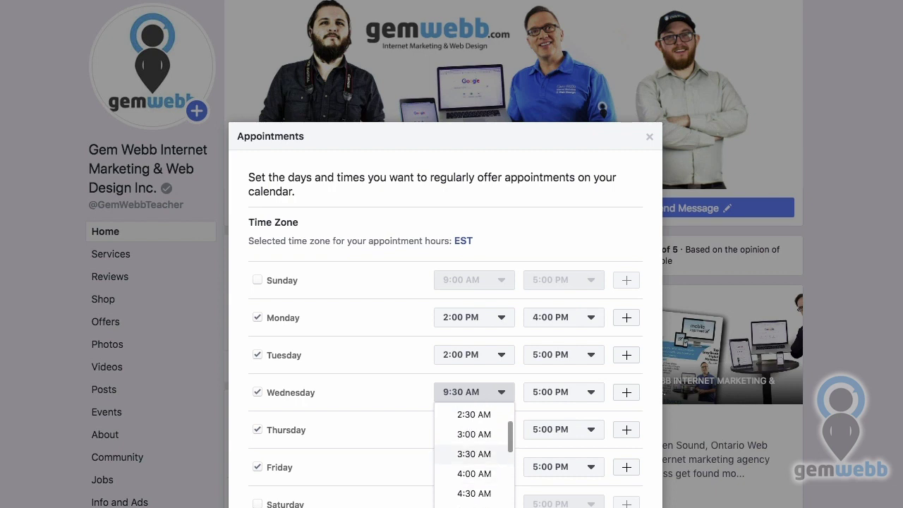
pyautogui.scroll(1, 474, 456)
pyautogui.click(474, 417)
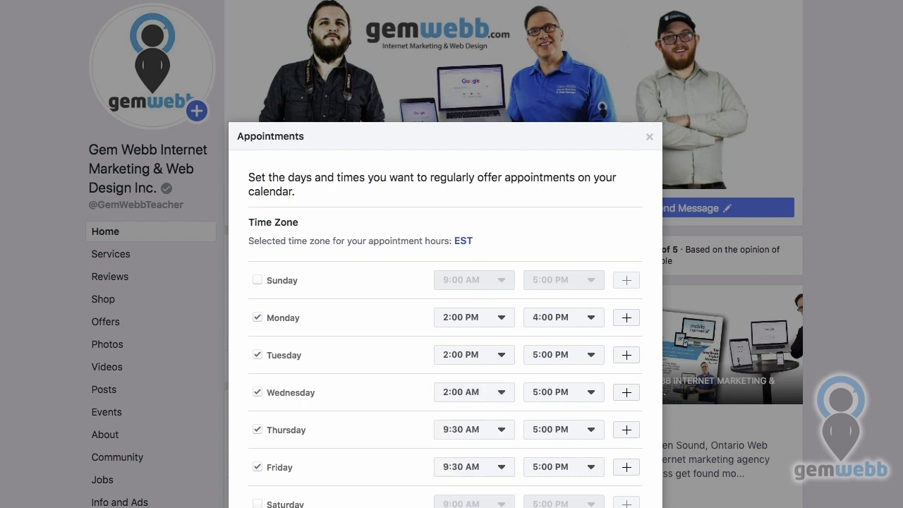
# Set the appointment start times for Thursday and Friday to 2:00 AM.
pyautogui.click(474, 429)
pyautogui.scroll(10, 474, 475)
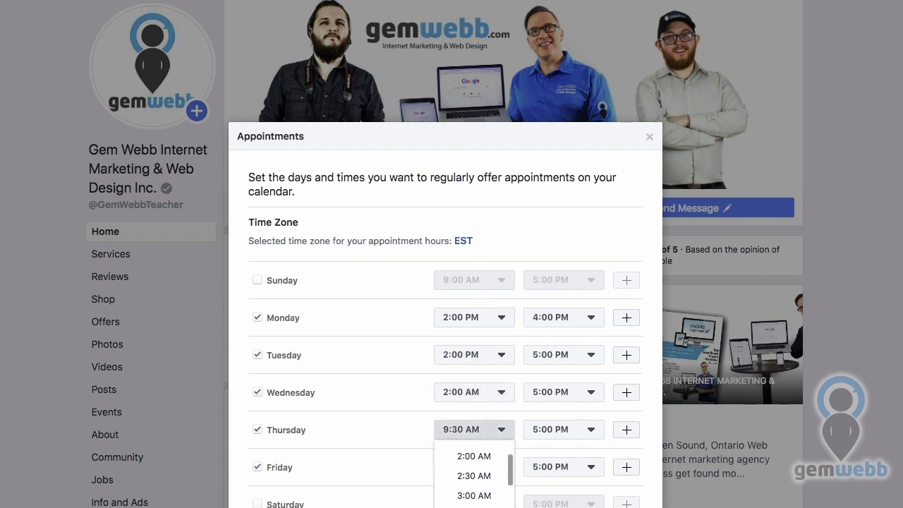
pyautogui.click(474, 456)
pyautogui.click(474, 467)
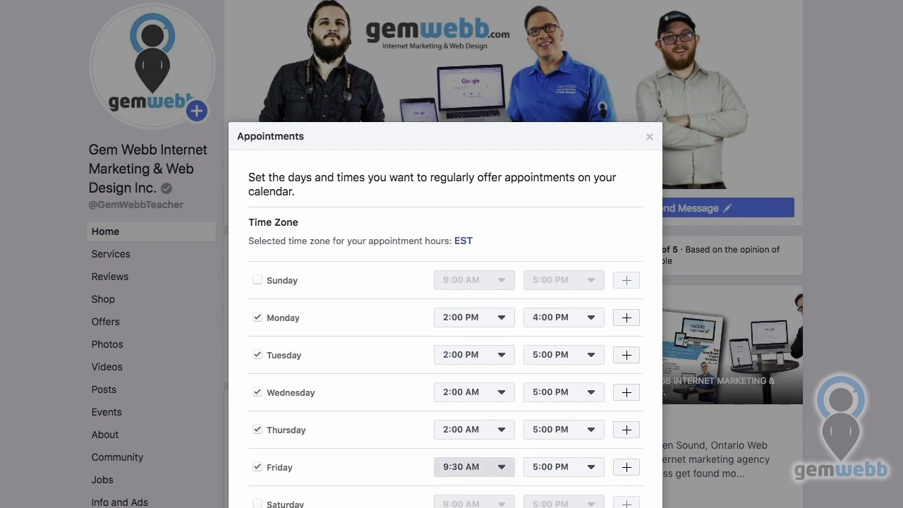
pyautogui.scroll(10, 474, 493)
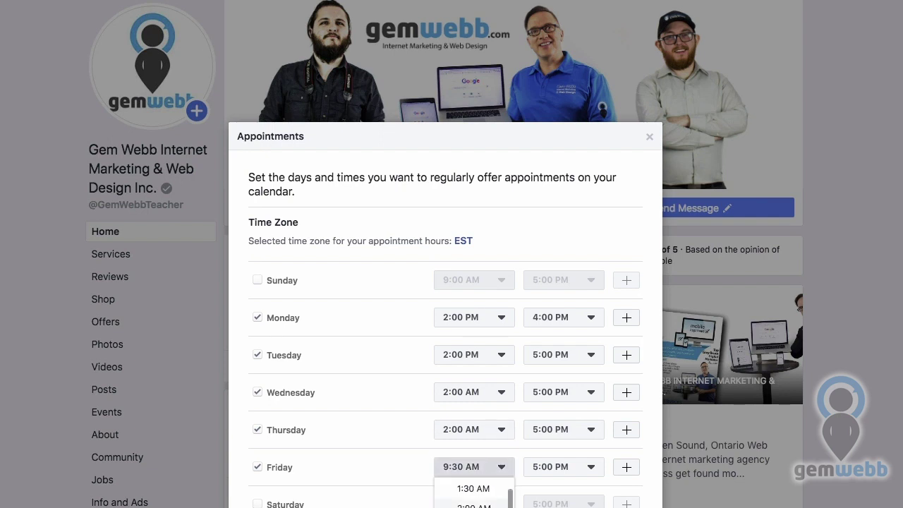
pyautogui.click(473, 505)
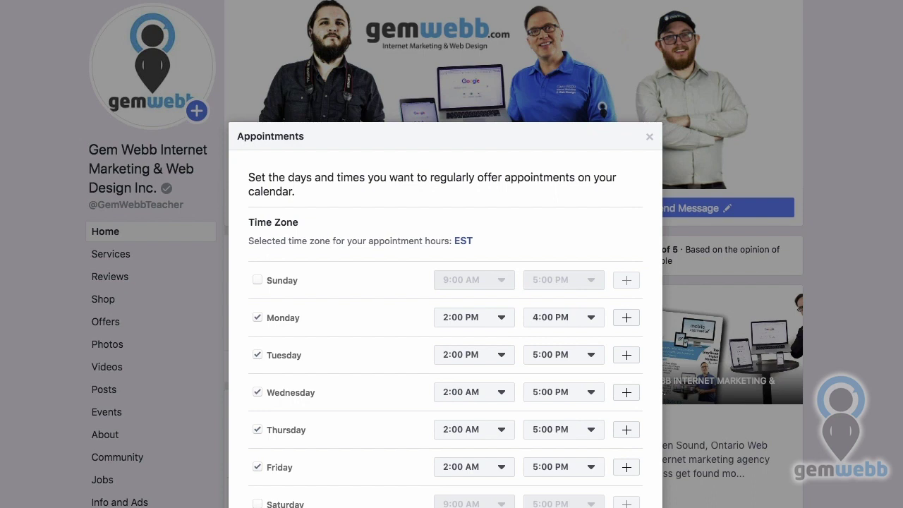
# Exclude Monday from the available days and set Friday's start time to 3:00 AM.
pyautogui.click(258, 317)
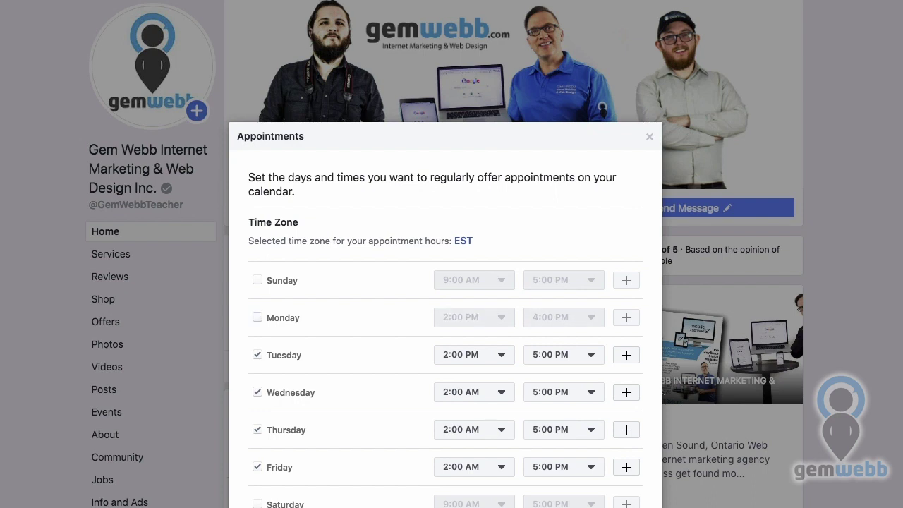
pyautogui.click(474, 466)
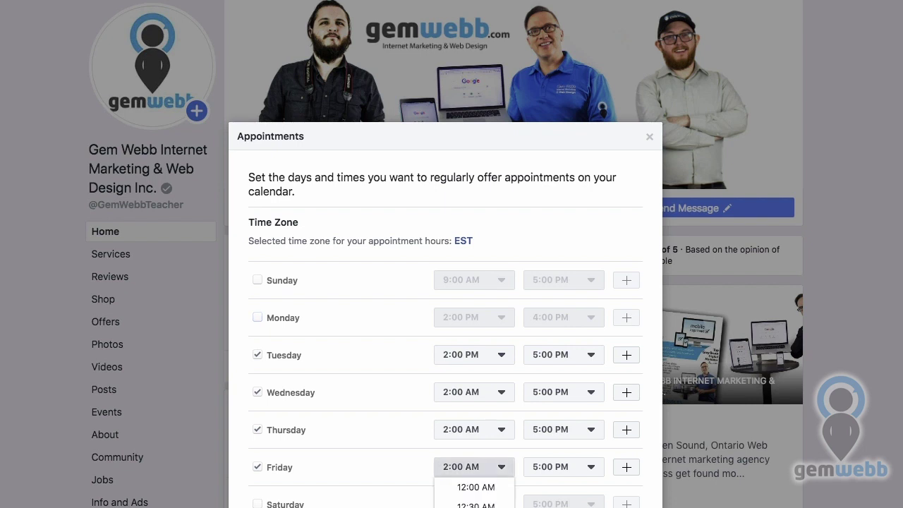
pyautogui.click(474, 505)
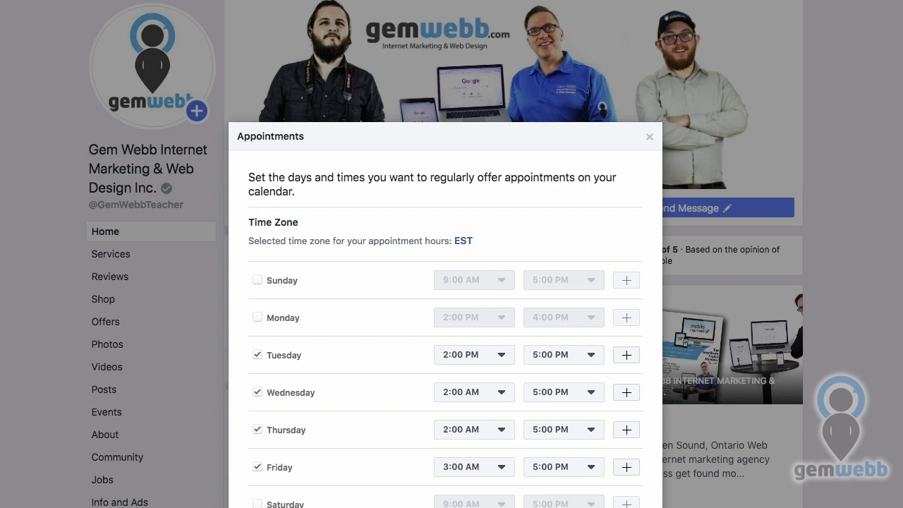
# Set the end times to 4:00 PM for Wednesday and 5:00 PM for Tuesday, and continue to the confirmation preferences.
pyautogui.click(586, 392)
pyautogui.click(585, 448)
pyautogui.click(564, 467)
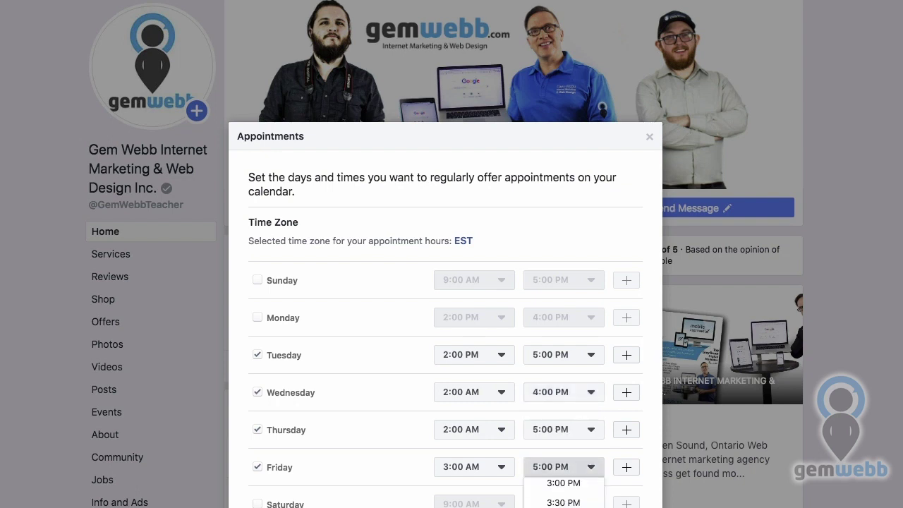
pyautogui.click(564, 355)
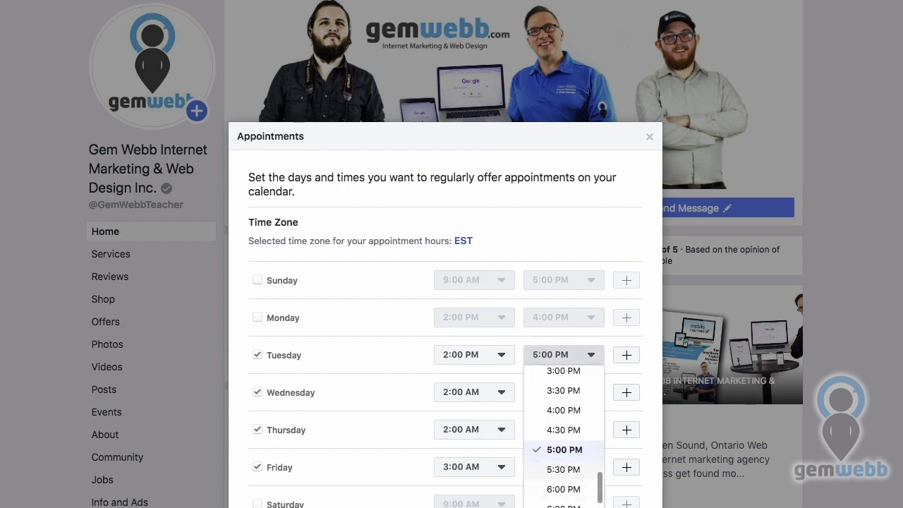
pyautogui.click(564, 449)
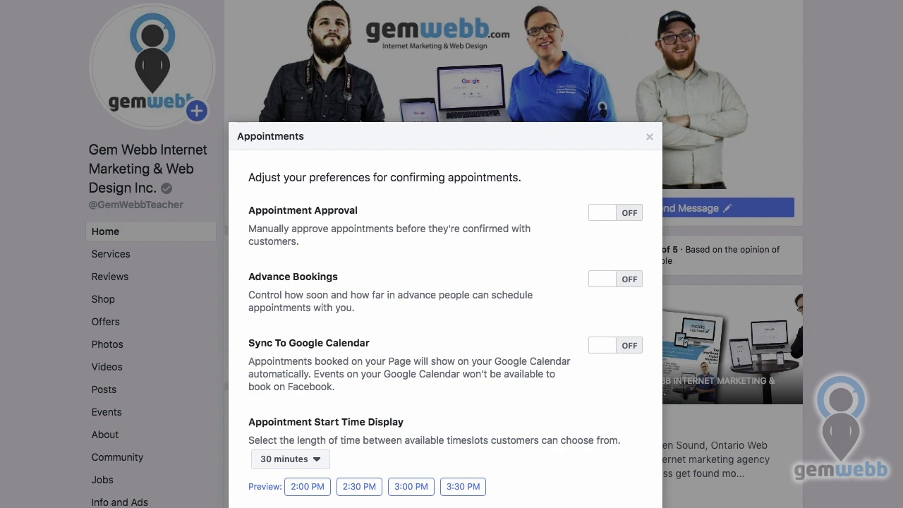
# Turn on manual Appointment Approval and Advance Bookings in the appointment preferences.
pyautogui.moveTo(277, 210); pyautogui.dragTo(334, 210)
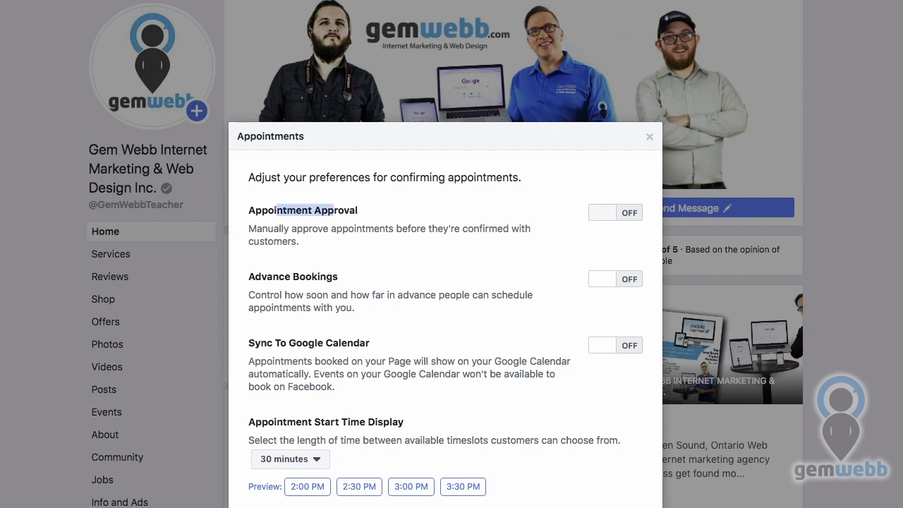
pyautogui.click(615, 213)
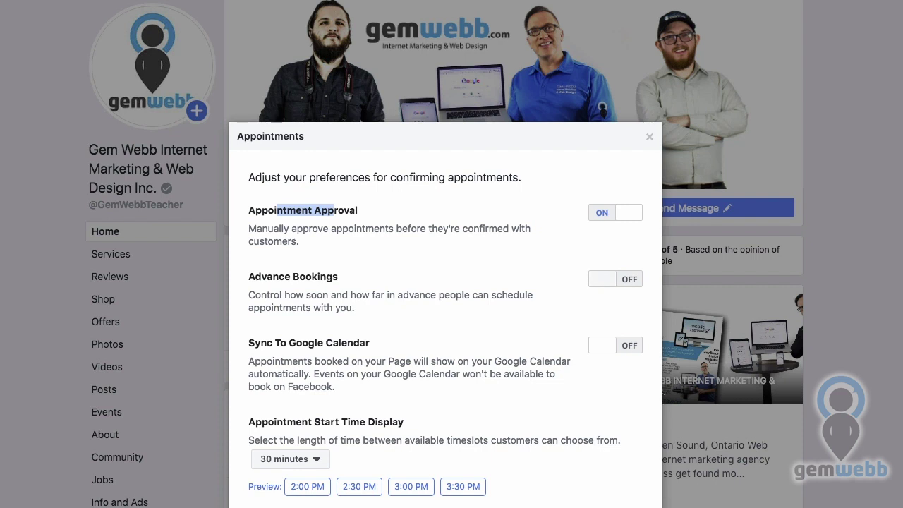
pyautogui.click(603, 279)
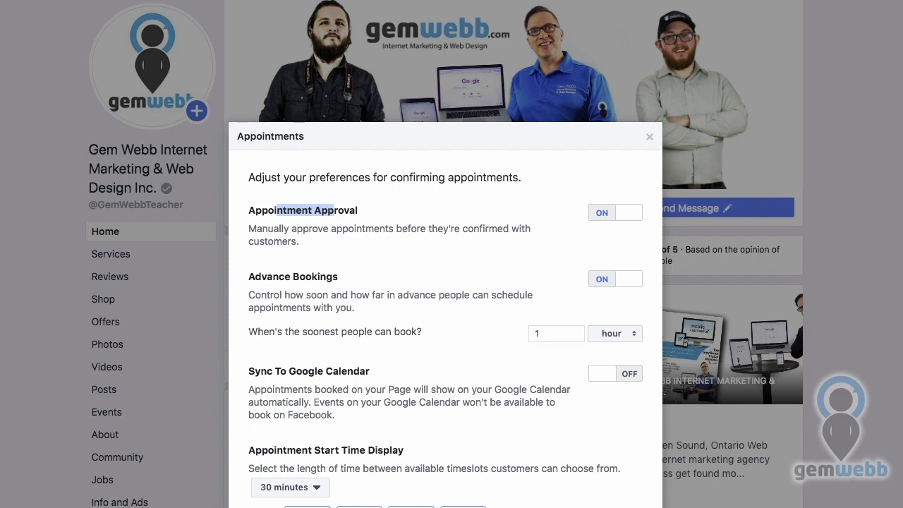
# Turn on Google Calendar sync by granting Facebook access to the business Google account, and select the ** CLIENT MEETING ** calendar.
pyautogui.moveTo(319, 402); pyautogui.dragTo(335, 415)
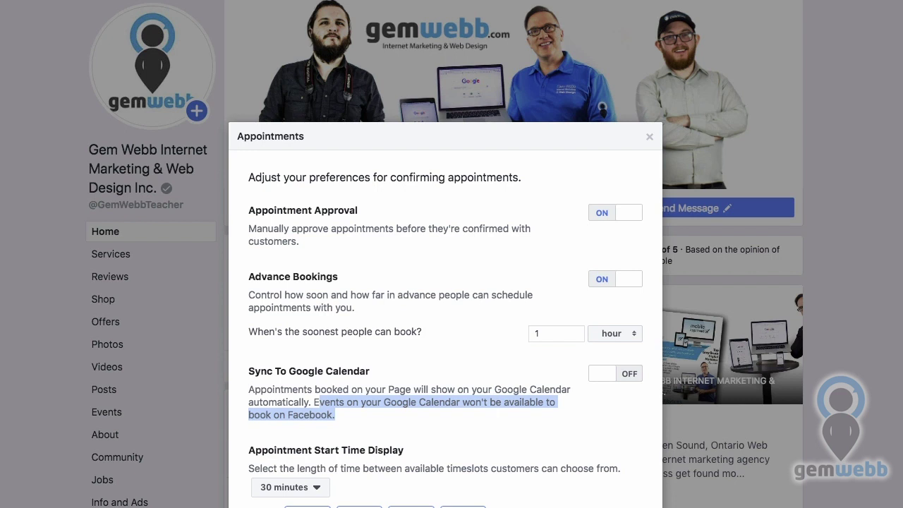
pyautogui.click(601, 374)
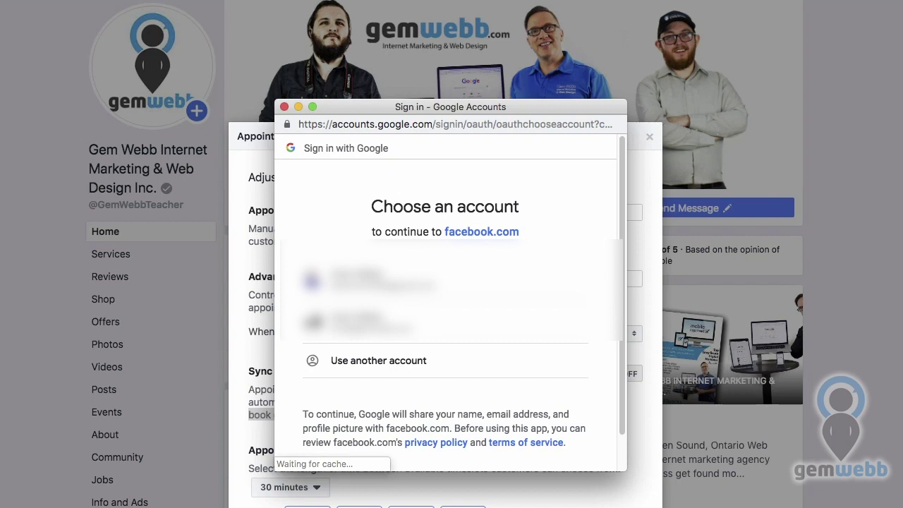
pyautogui.click(444, 321)
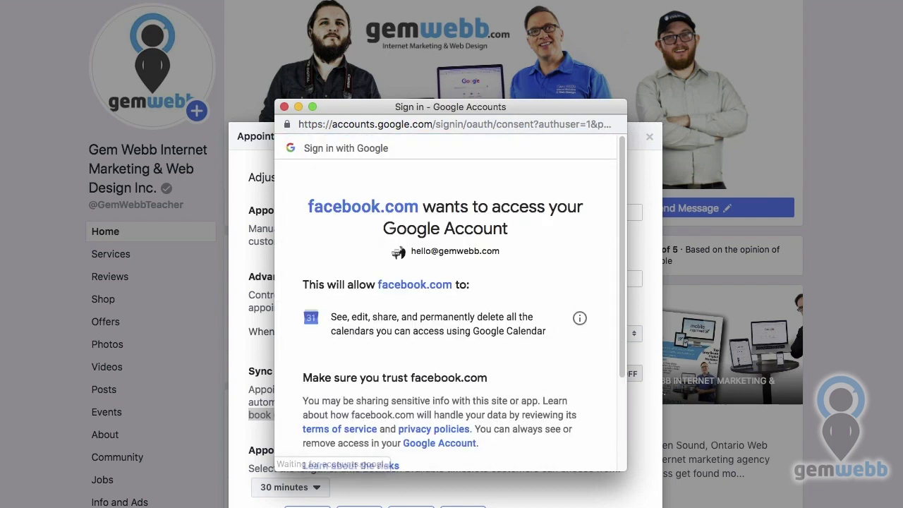
pyautogui.scroll(-4, 445, 297)
pyautogui.click(556, 383)
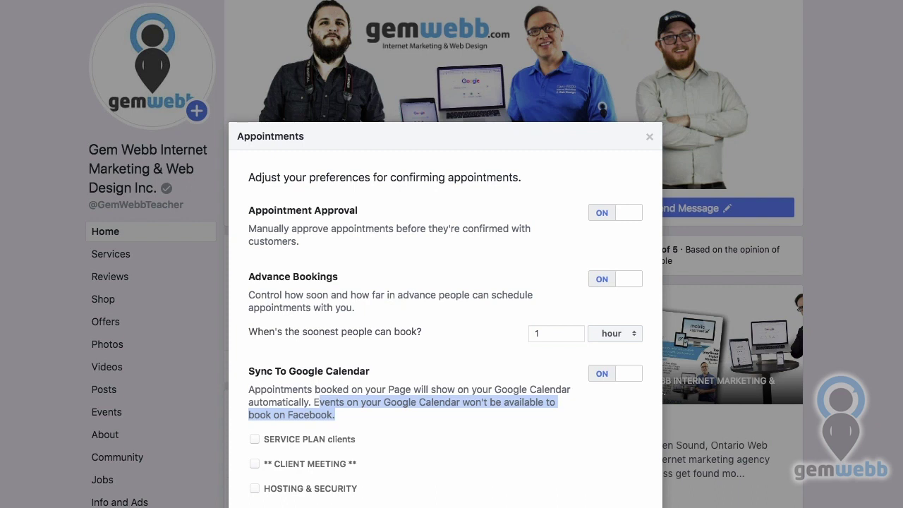
pyautogui.click(254, 463)
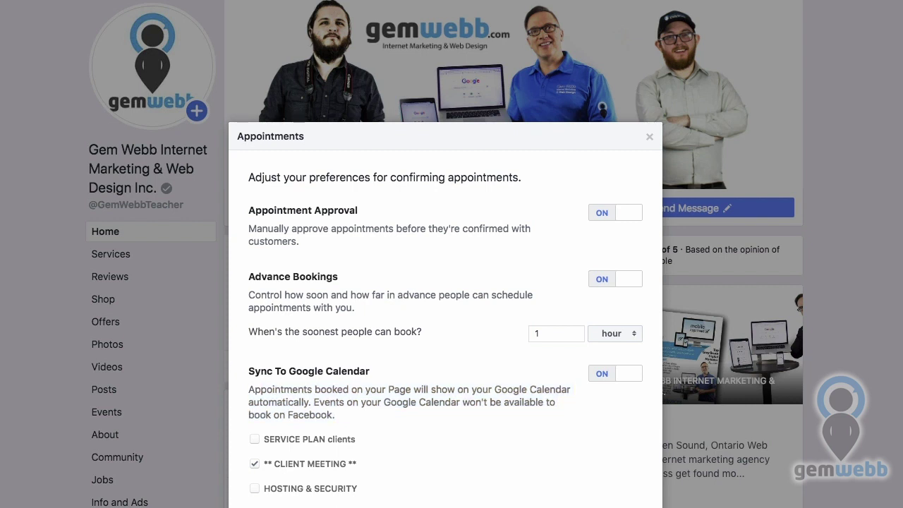
# Set the Appointment Start Time Display interval between available timeslots to 60 minutes.
pyautogui.scroll(-5, 445, 282)
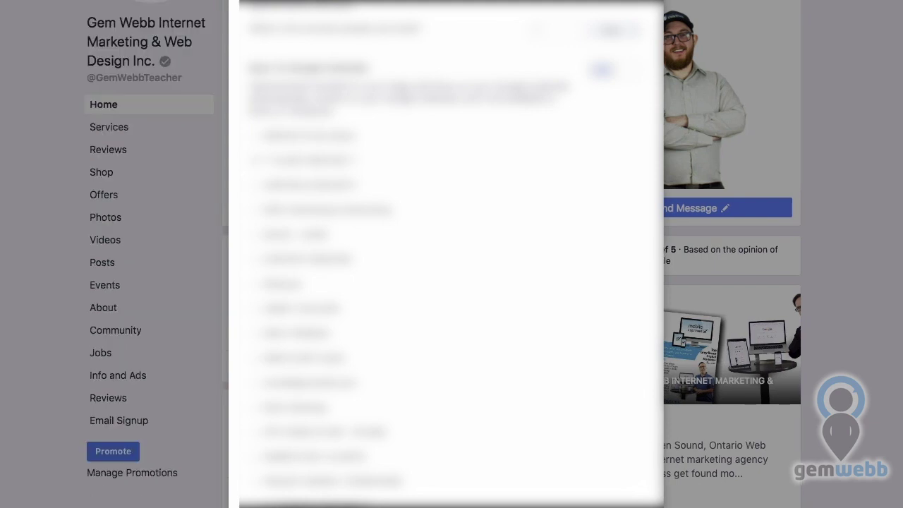
pyautogui.hscroll(2, 445, 282)
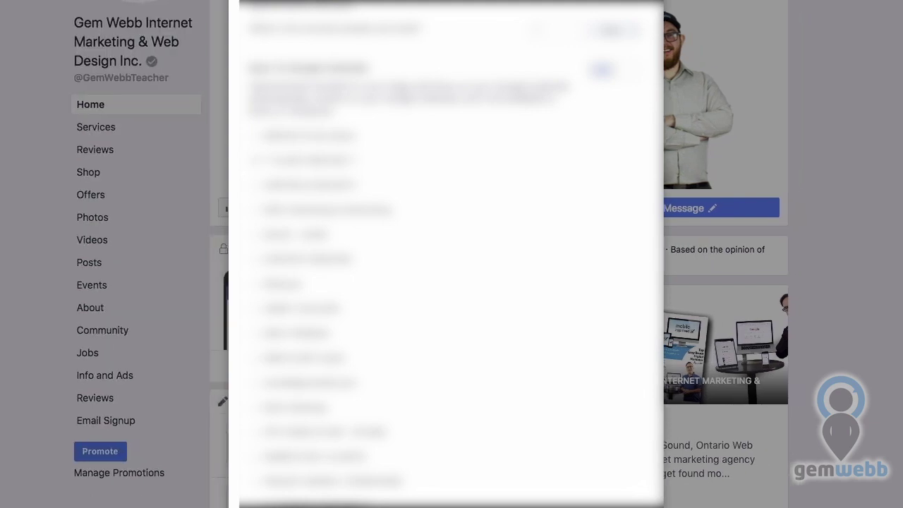
pyautogui.scroll(-5, 445, 282)
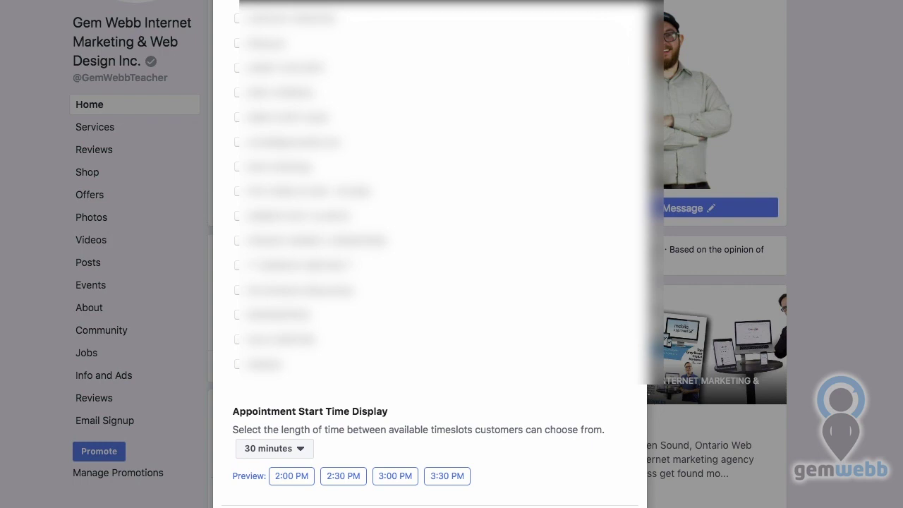
pyautogui.click(274, 448)
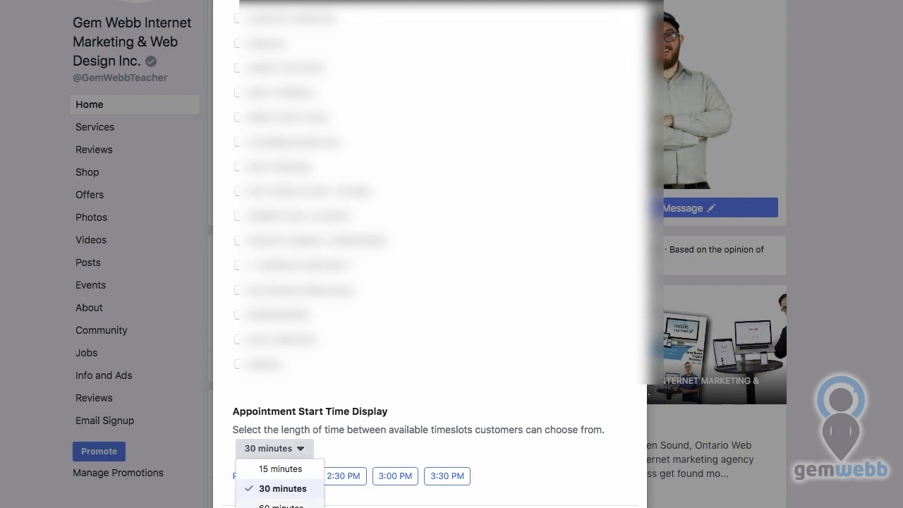
pyautogui.click(281, 505)
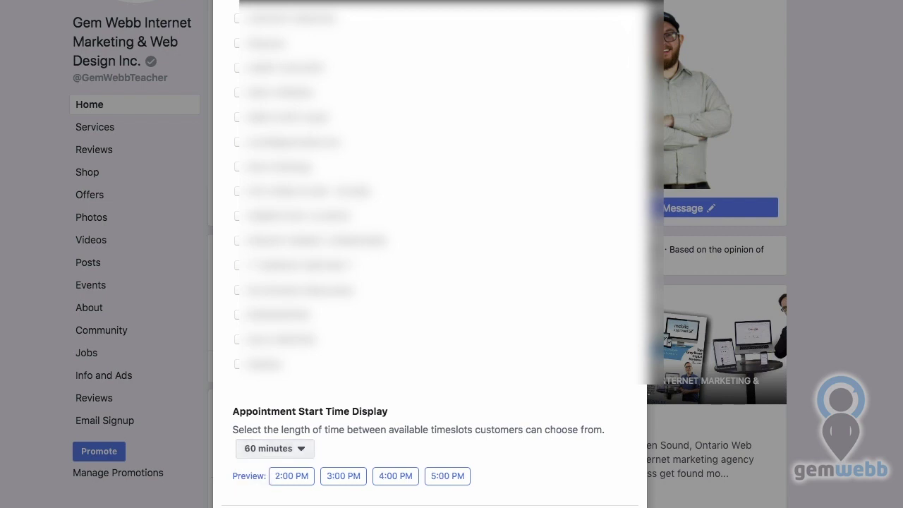
pyautogui.click(274, 448)
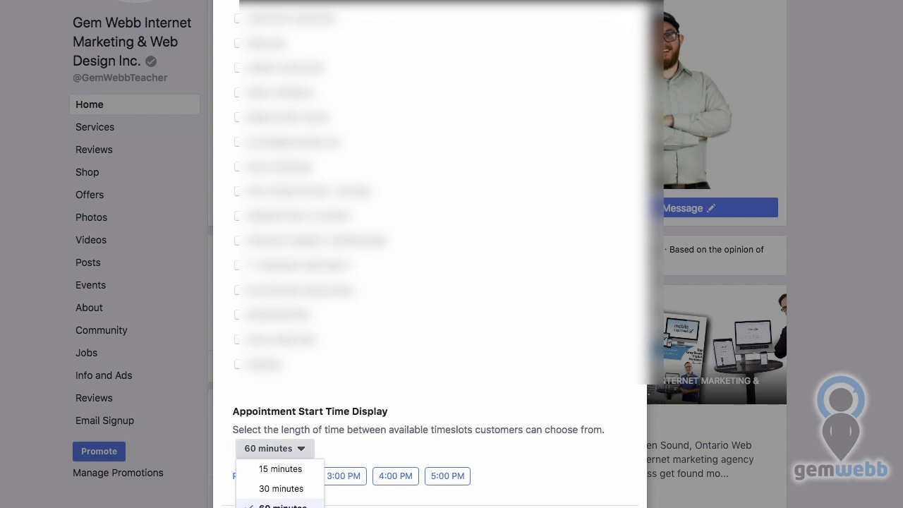
pyautogui.press('Escape')
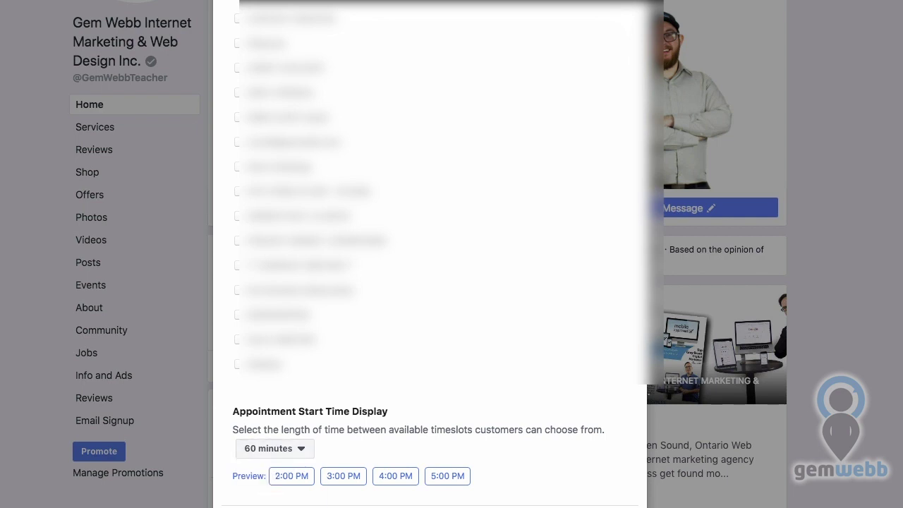
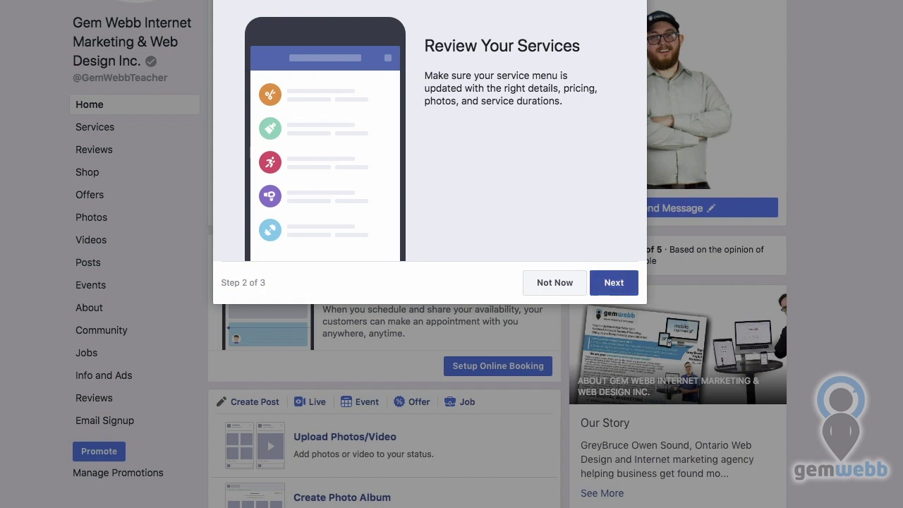
# Review the full service menu and continue to the final setup step, checking the Book Now button and Reminders options.
pyautogui.click(614, 282)
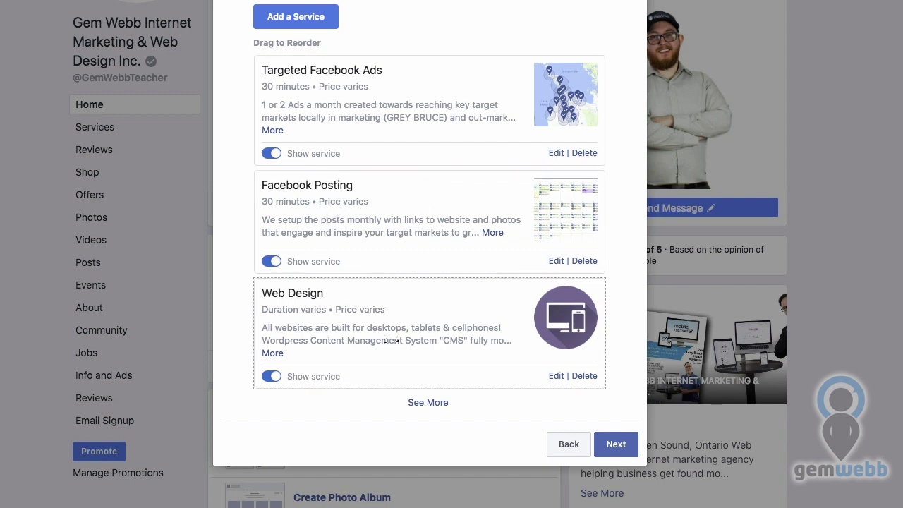
pyautogui.click(427, 402)
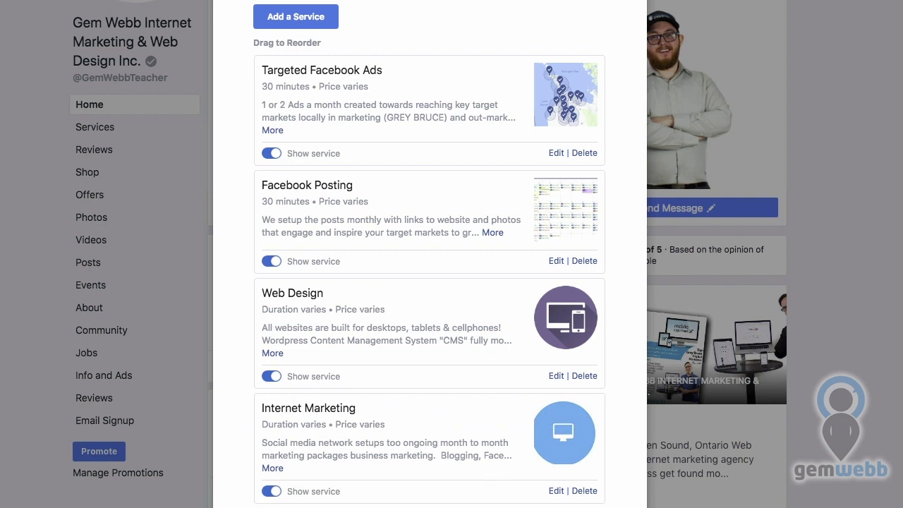
pyautogui.click(592, 507)
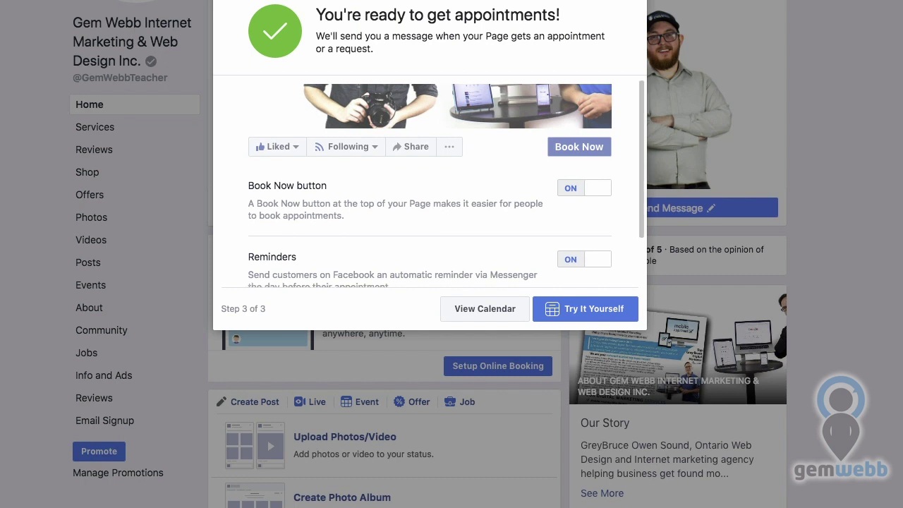
pyautogui.scroll(-1, 446, 181)
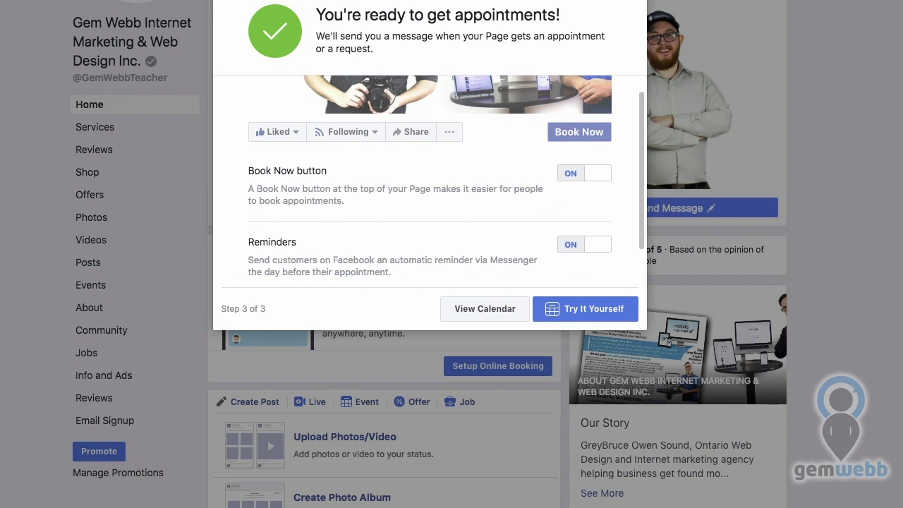
pyautogui.scroll(-3, 447, 181)
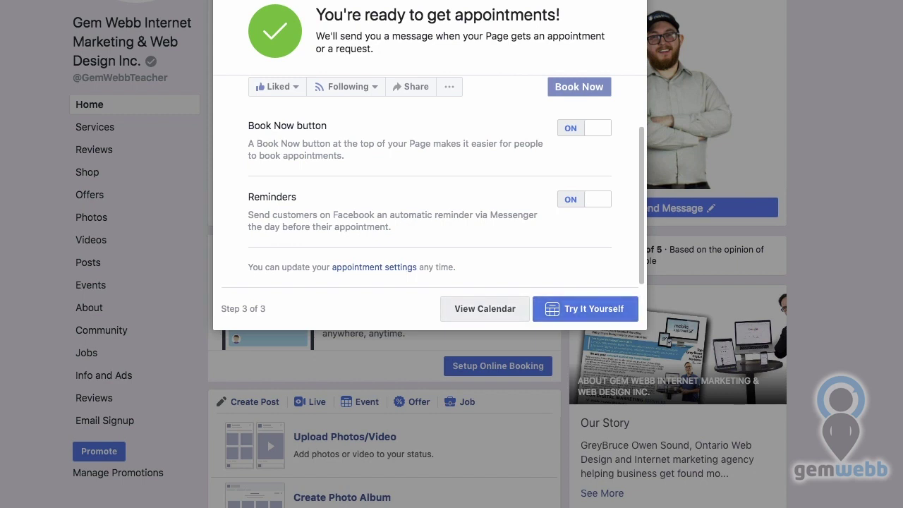
# Try the customer booking flow for Targeted Facebook Ads on Tuesday, March 5, 2019 at 2:00 PM, without submitting the request.
pyautogui.click(584, 308)
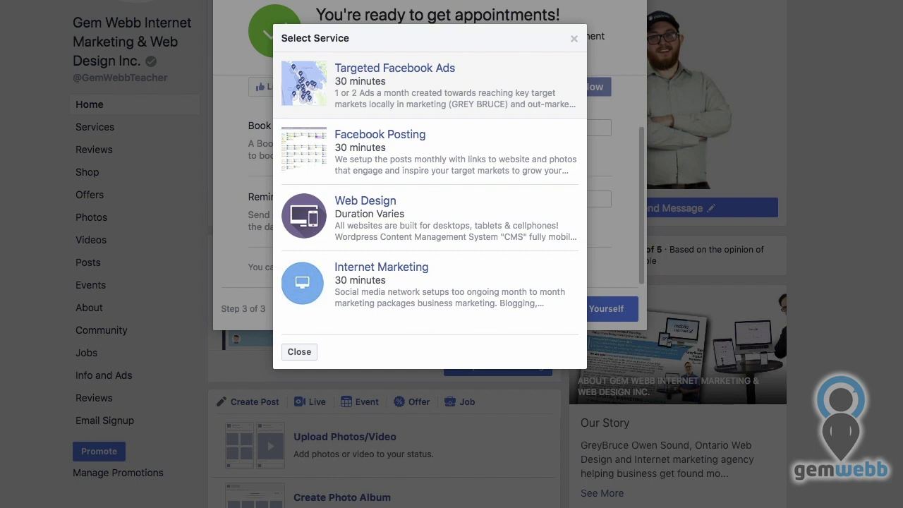
pyautogui.click(394, 85)
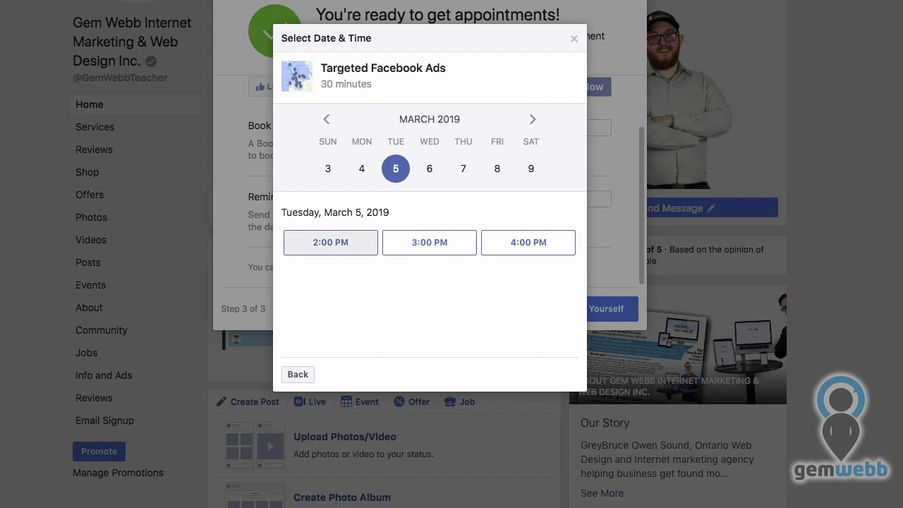
pyautogui.click(330, 242)
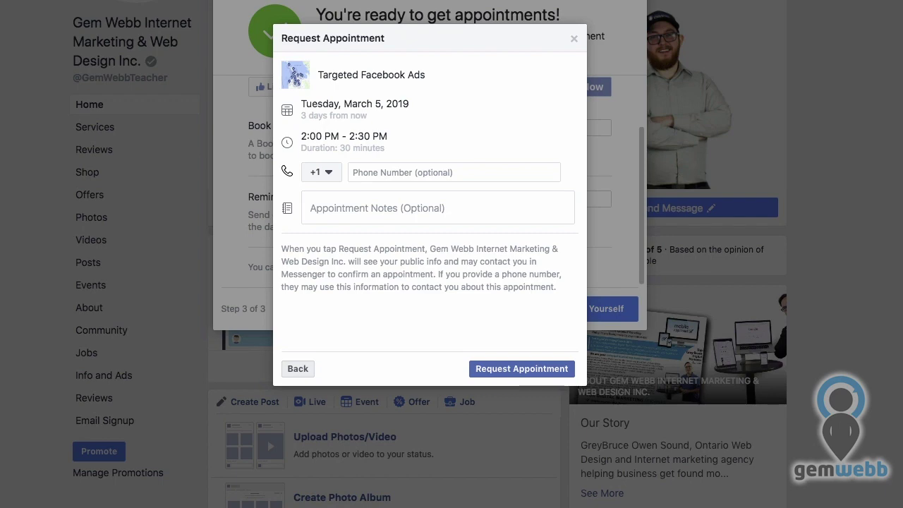
pyautogui.click(298, 368)
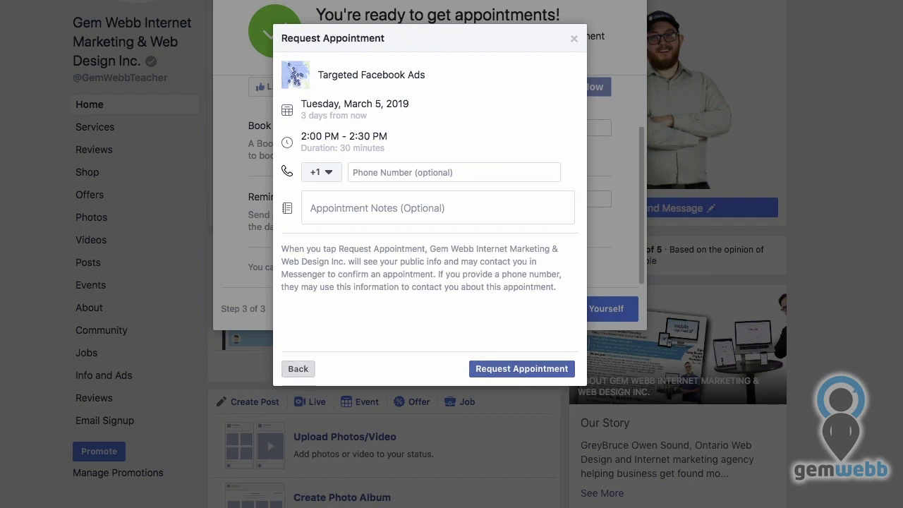
# Close the trial booking request and view the Page's appointment calendar, dismissing the offer to add appointments.
pyautogui.click(574, 38)
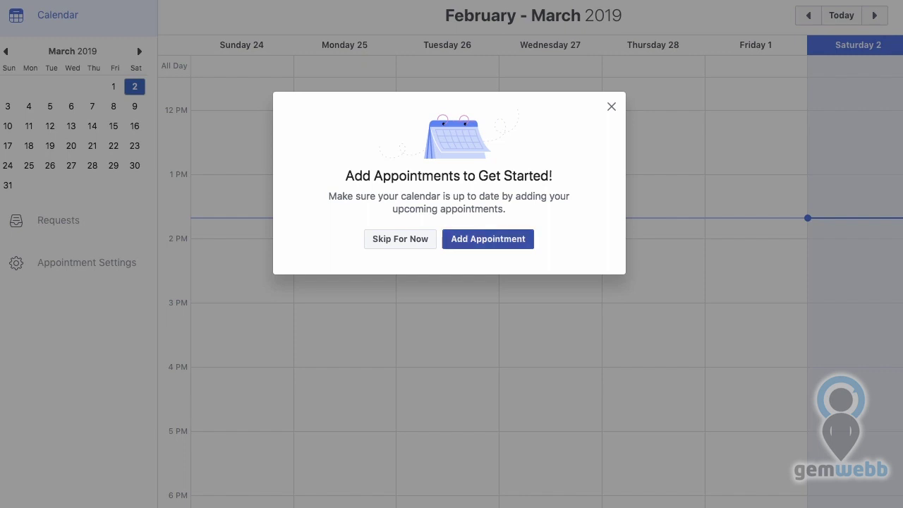
pyautogui.press('Escape')
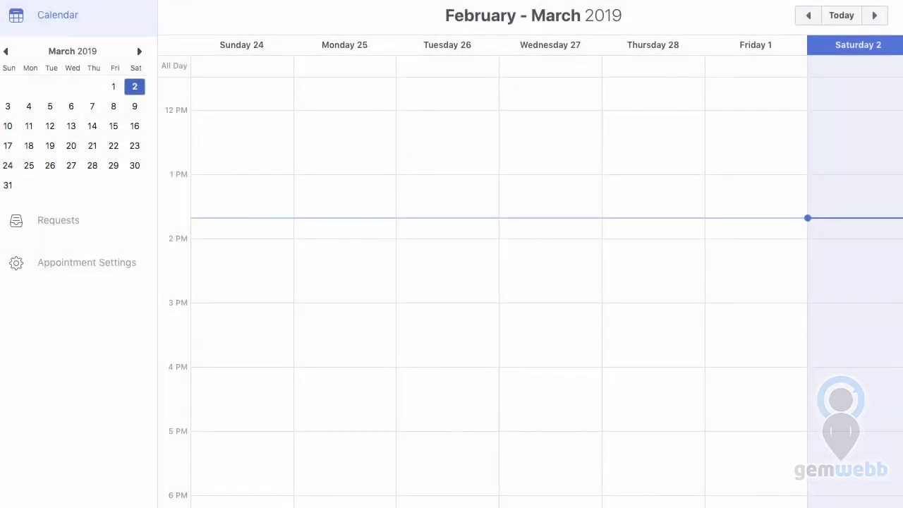